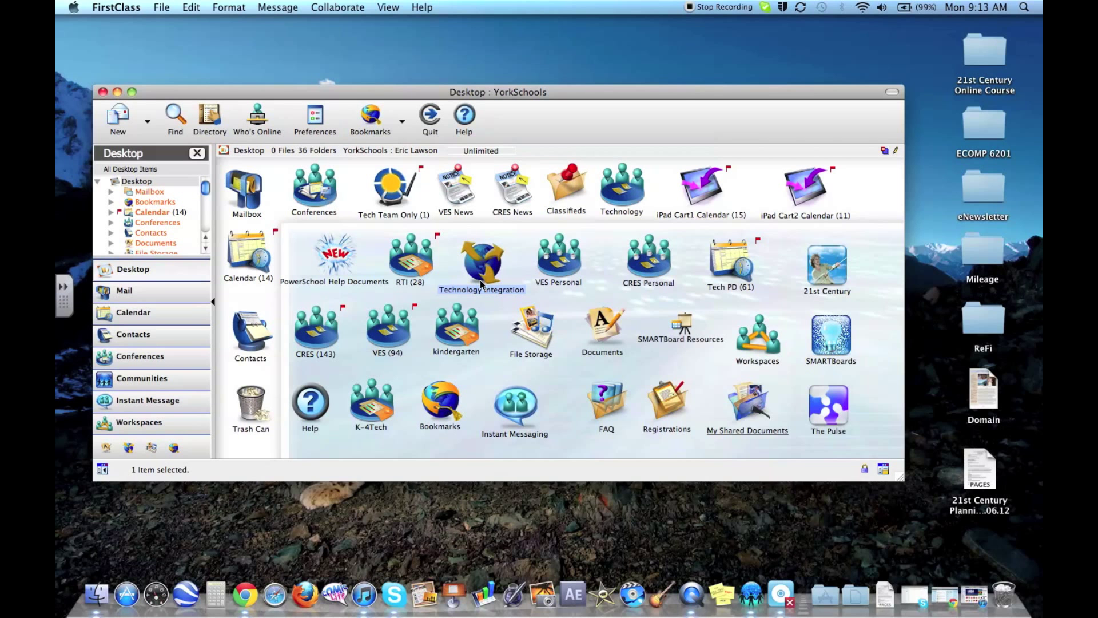
- Create a Web Calendar page from the template in Technology Integration and open its January 2012 month
double_click(480, 279)
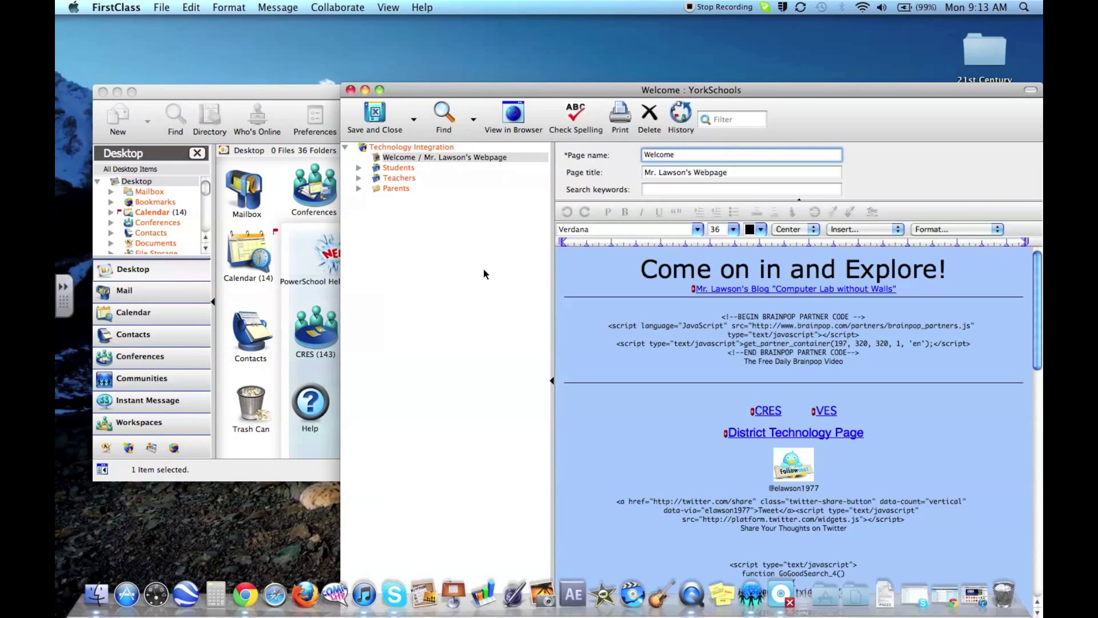
click(432, 148)
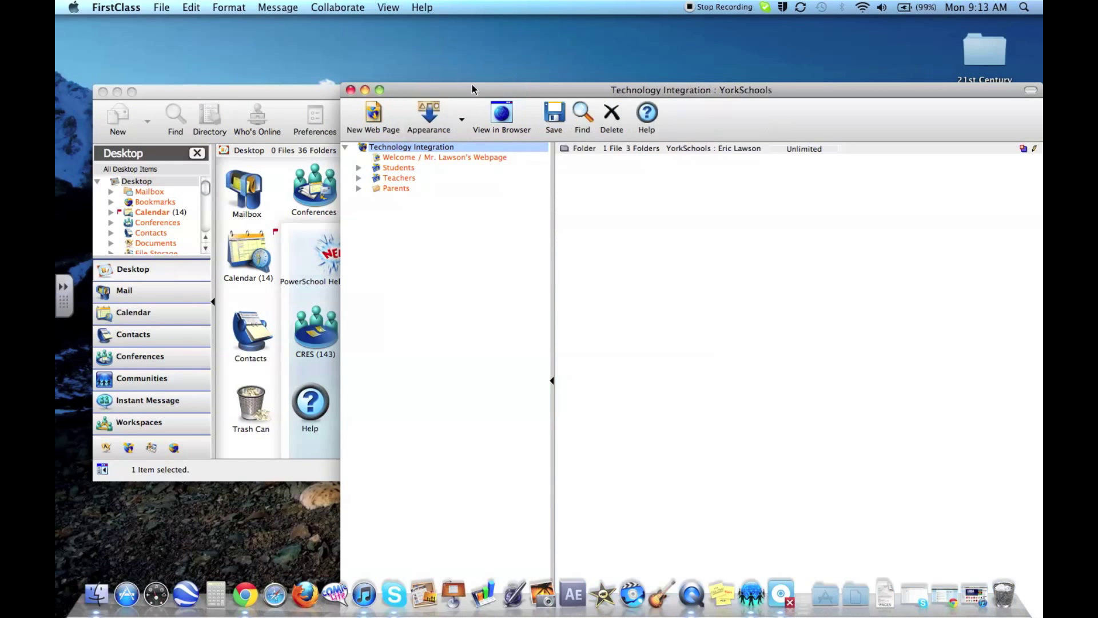
drag(474, 90, 333, 32)
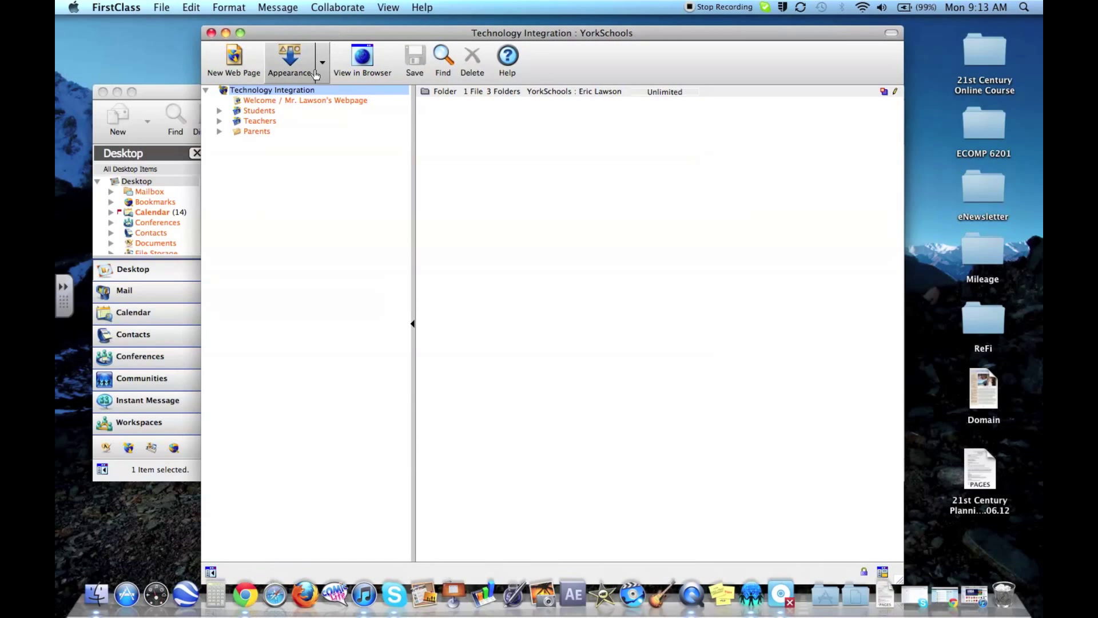
click(235, 57)
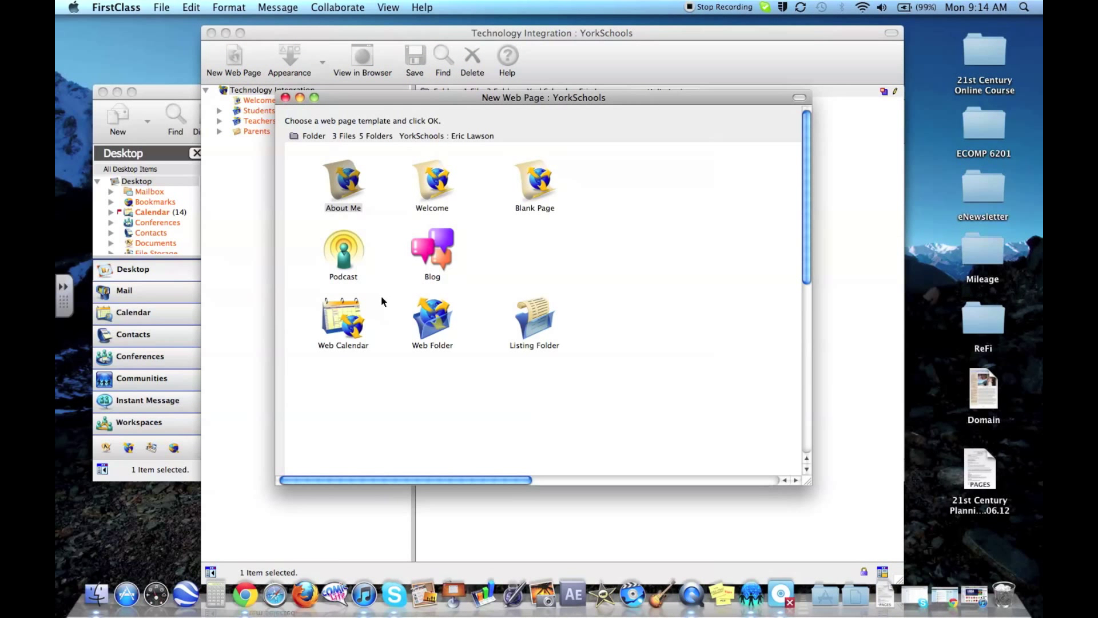
click(341, 322)
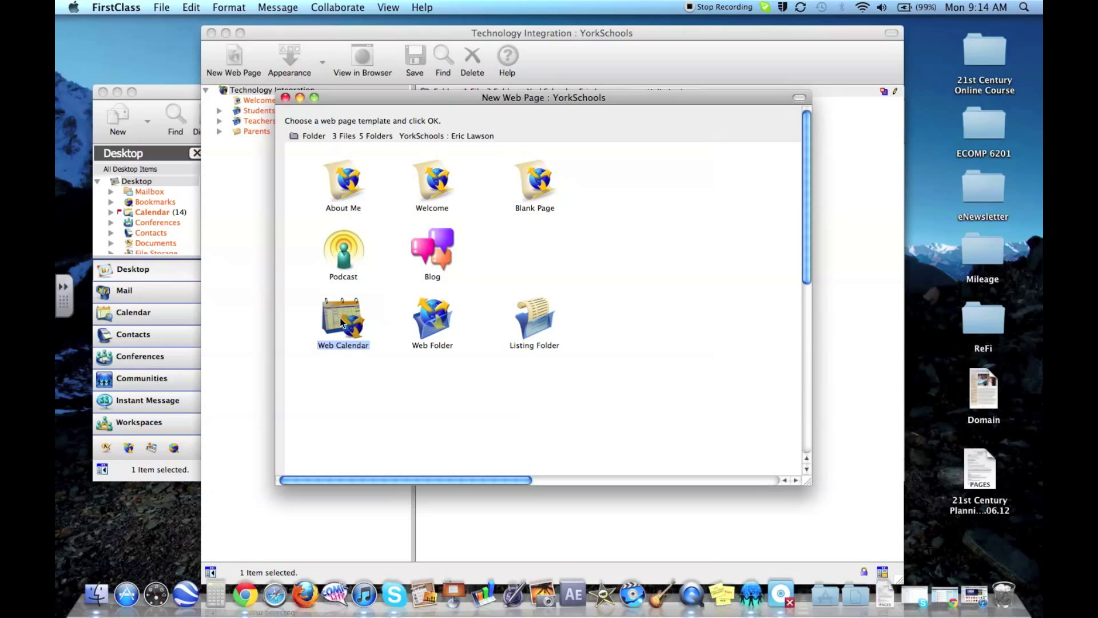
double_click(341, 322)
double_click(274, 141)
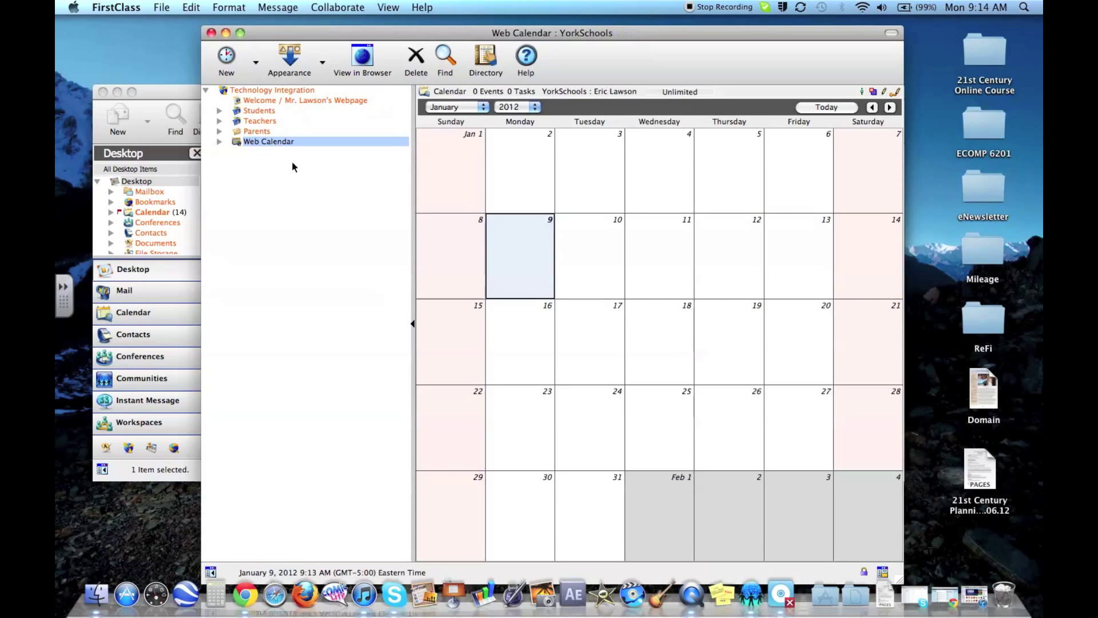
- Create a 'Test' event on Tuesday, January 10 starting at 10:45
click(583, 266)
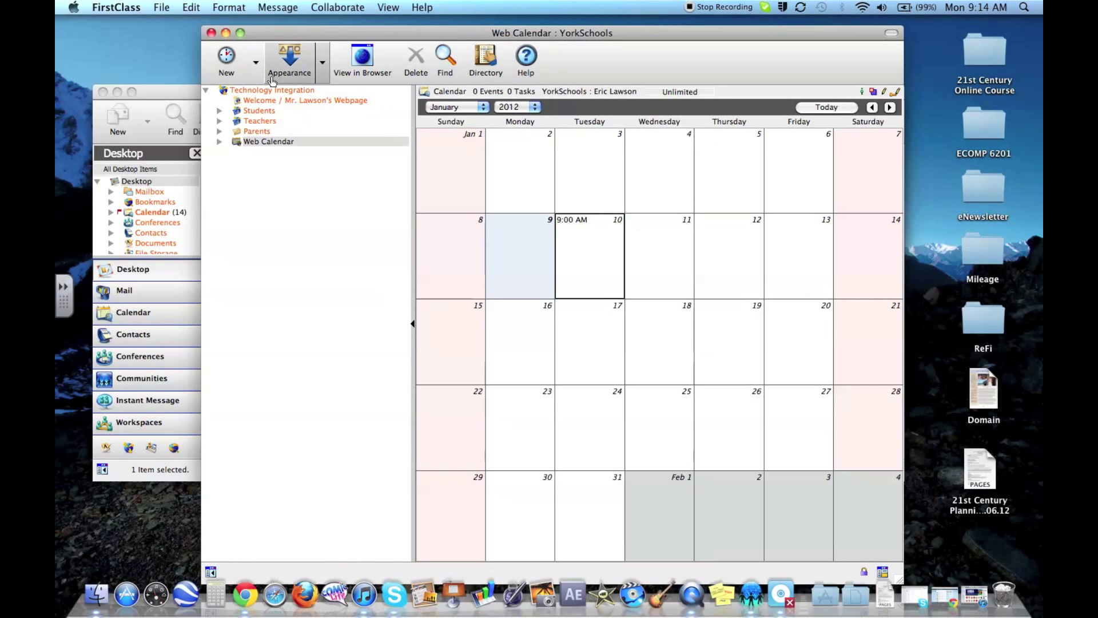
click(229, 63)
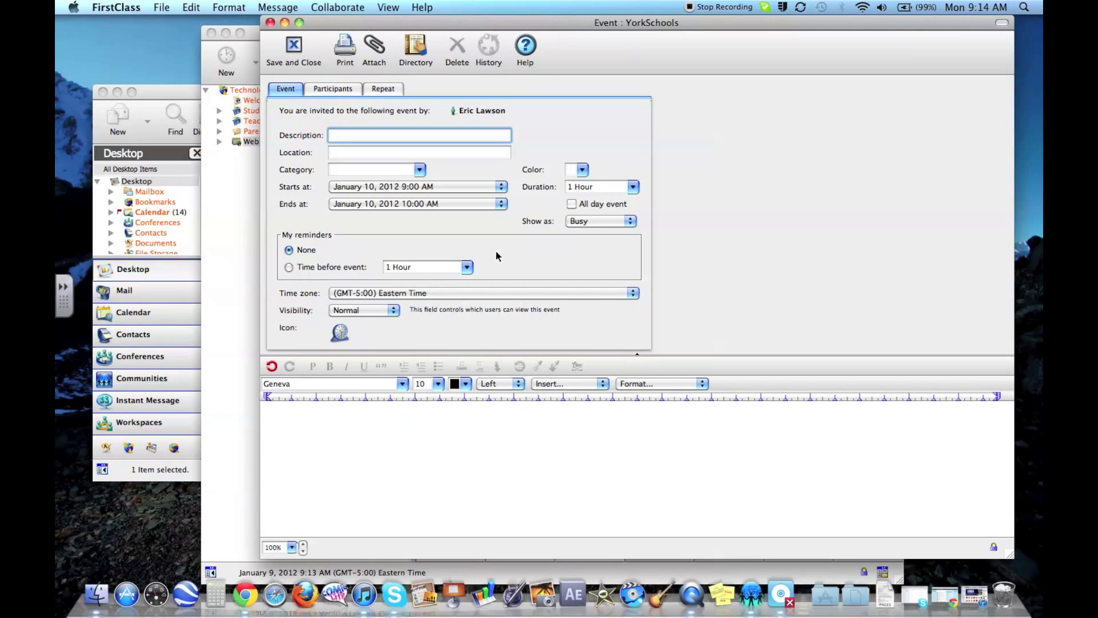
key(Tab)
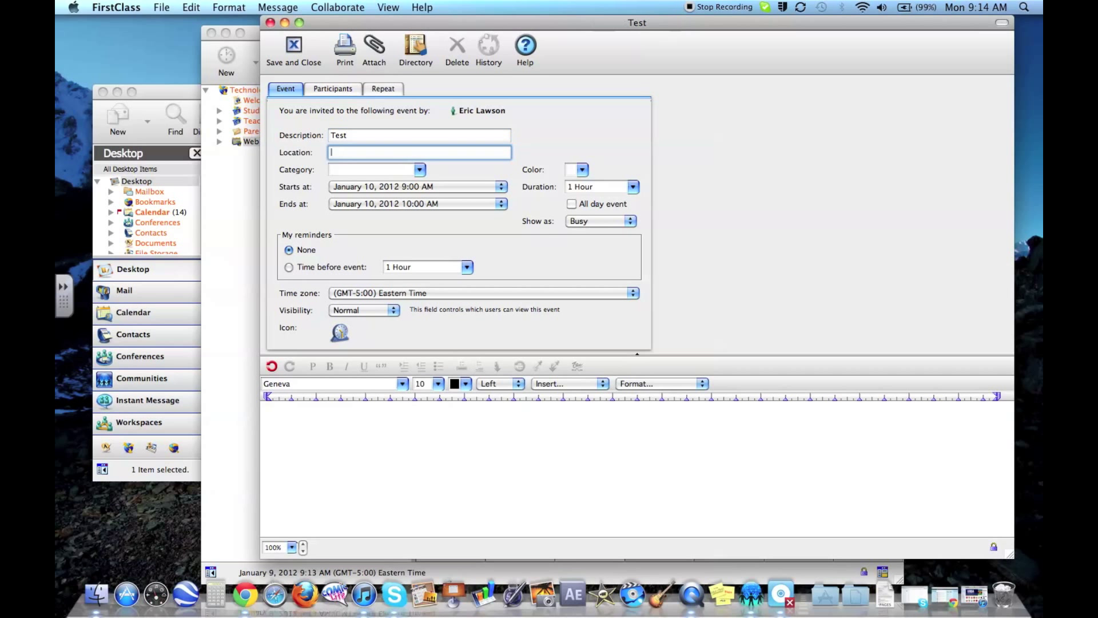
text(Test)
click(407, 187)
text(10:45)
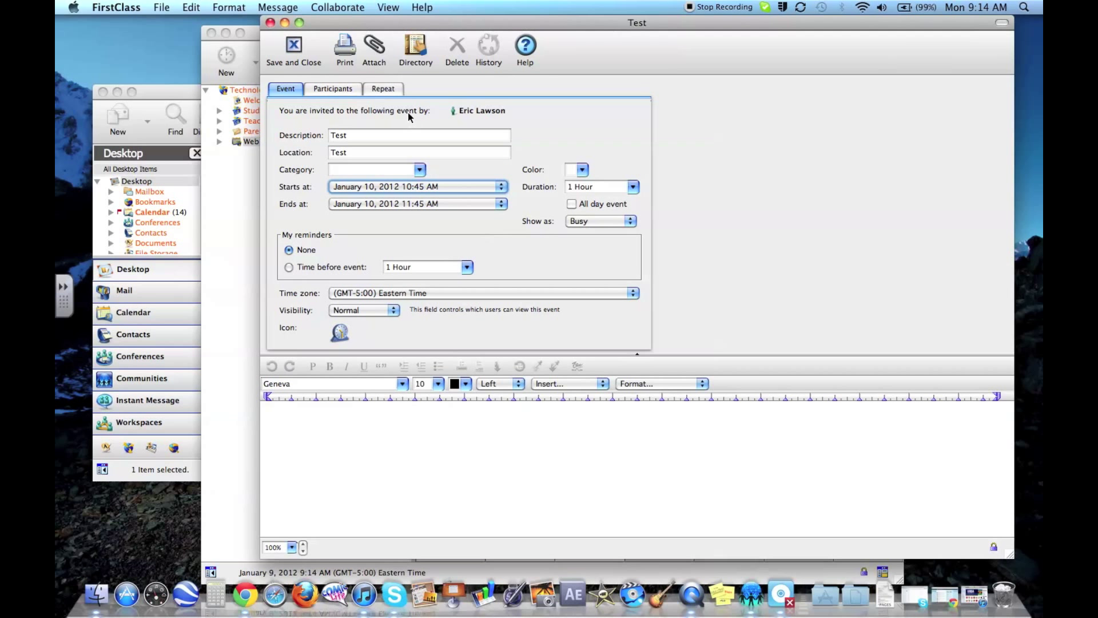
- Make the Test event repeat weekly until June 11, 2012, then save and close it
click(392, 90)
click(378, 111)
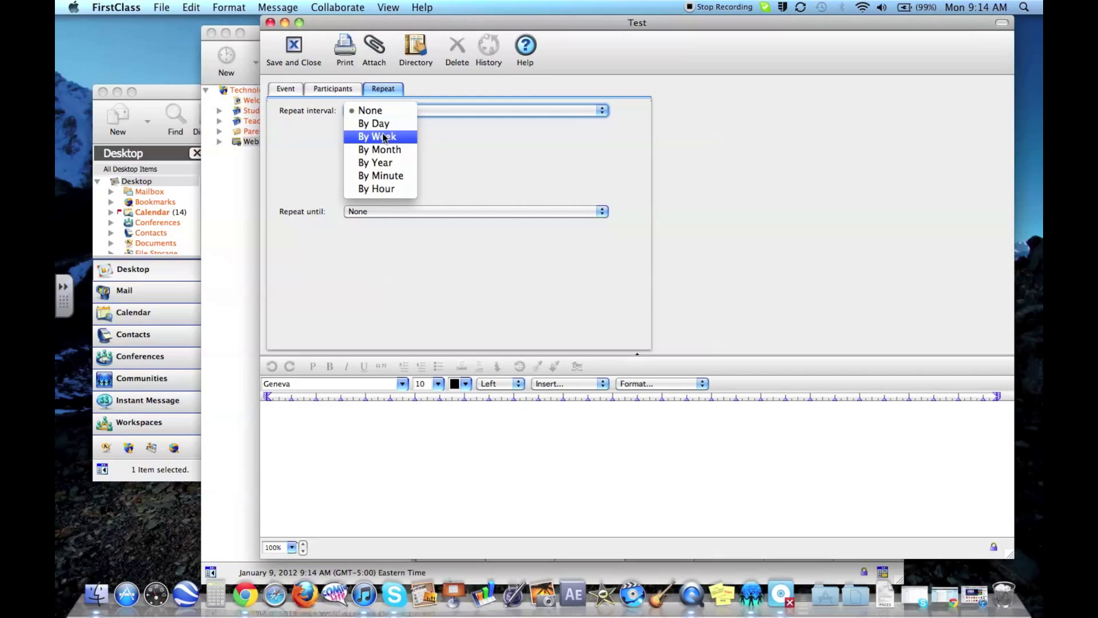
click(383, 137)
click(438, 213)
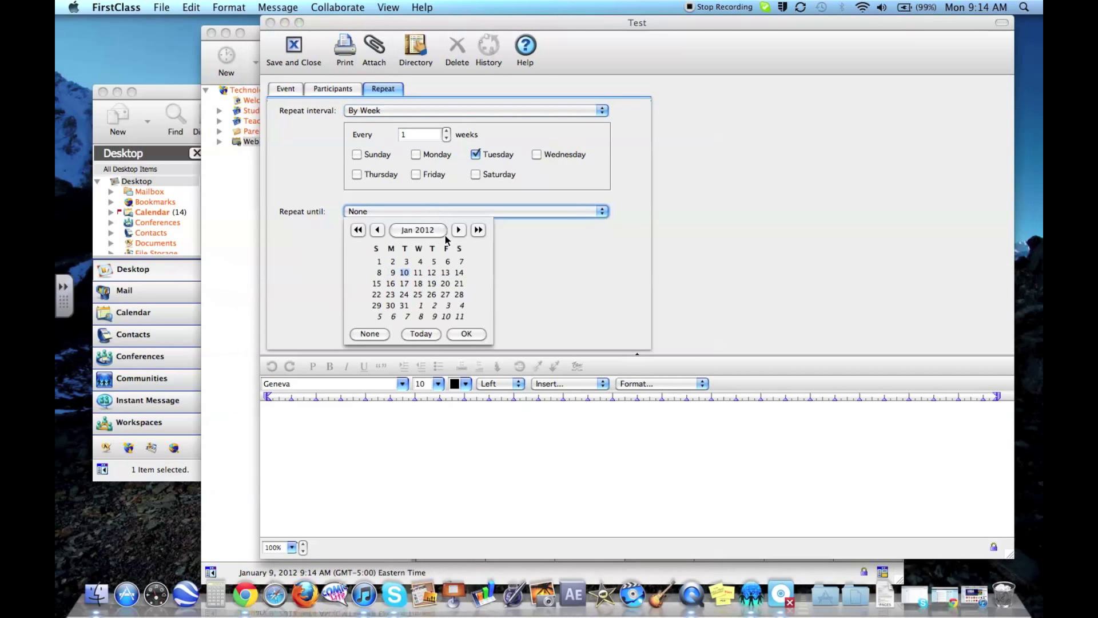
click(458, 230)
click(458, 231)
click(457, 230)
click(458, 231)
click(457, 231)
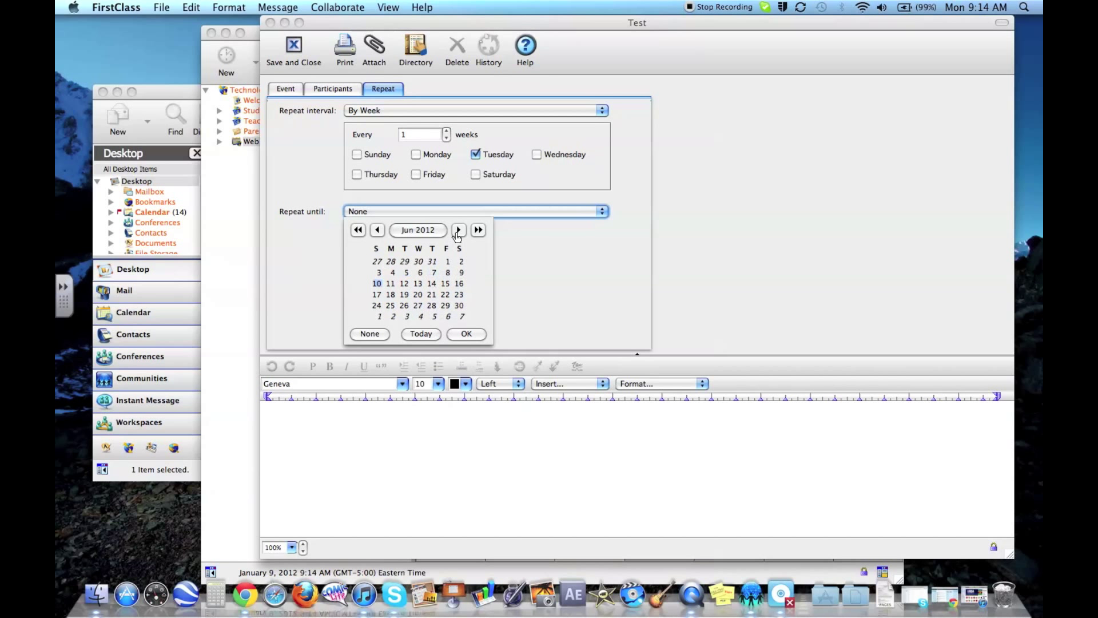
click(391, 284)
click(460, 334)
click(294, 49)
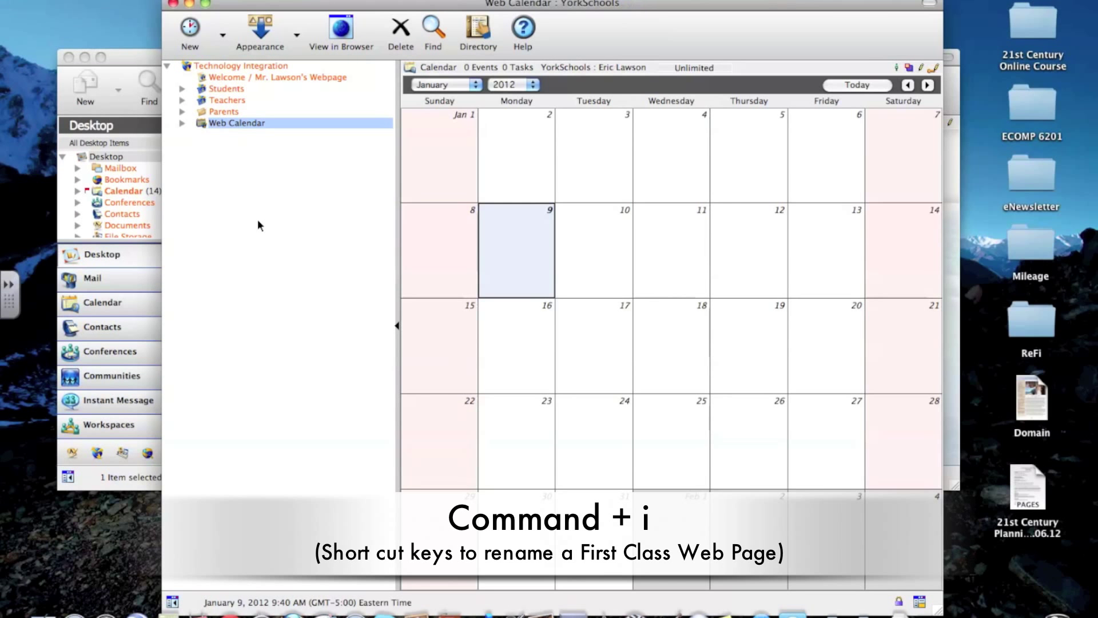
- Rename the web calendar to 'Voluneer Calendar' and pick a new icon for it in its info window
key(super+i)
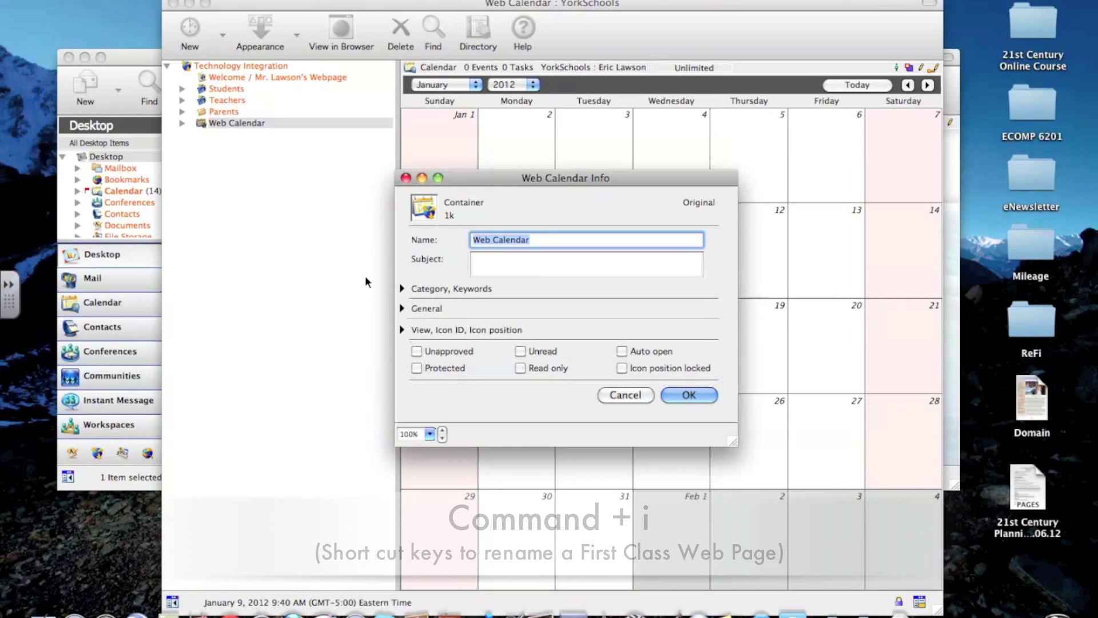
text(Voluneer Calendar)
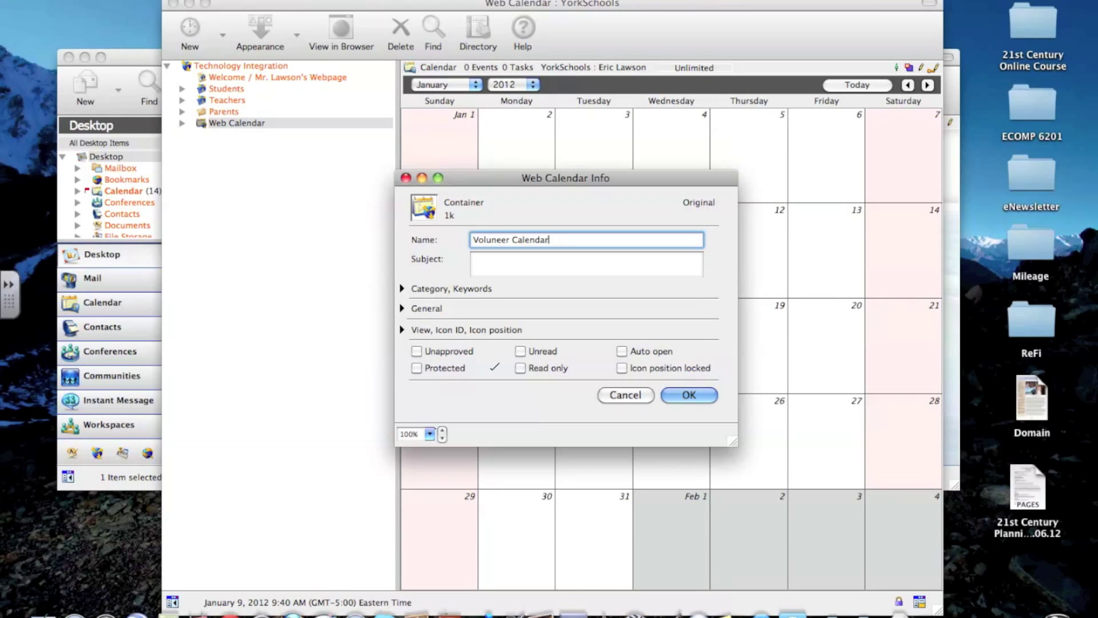
click(424, 209)
scroll(571, 394, down, 10)
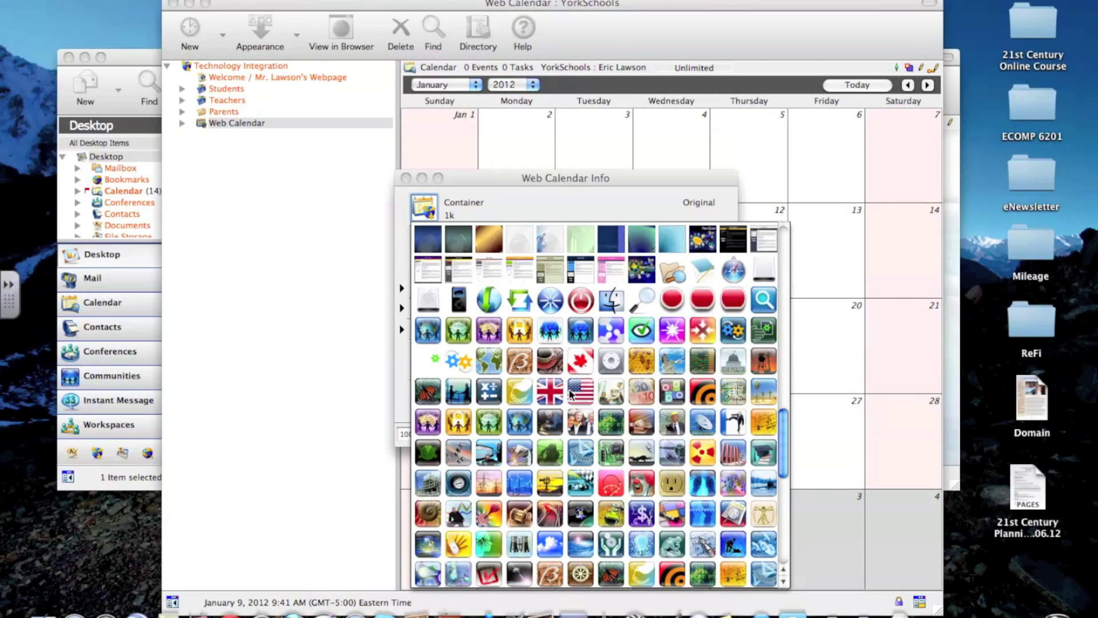
click(667, 361)
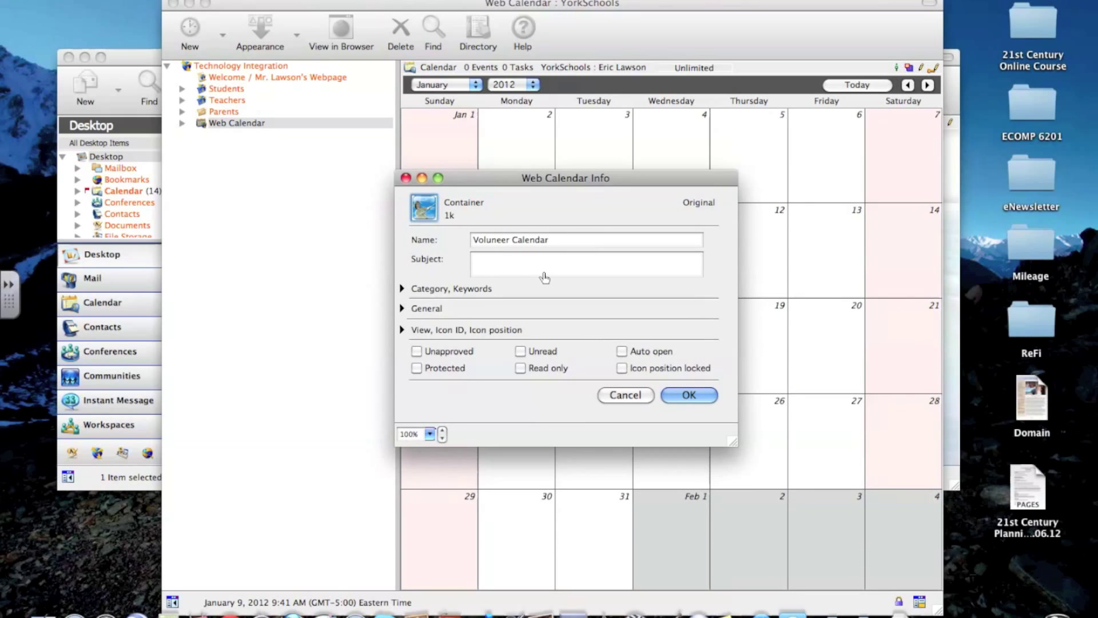
click(674, 396)
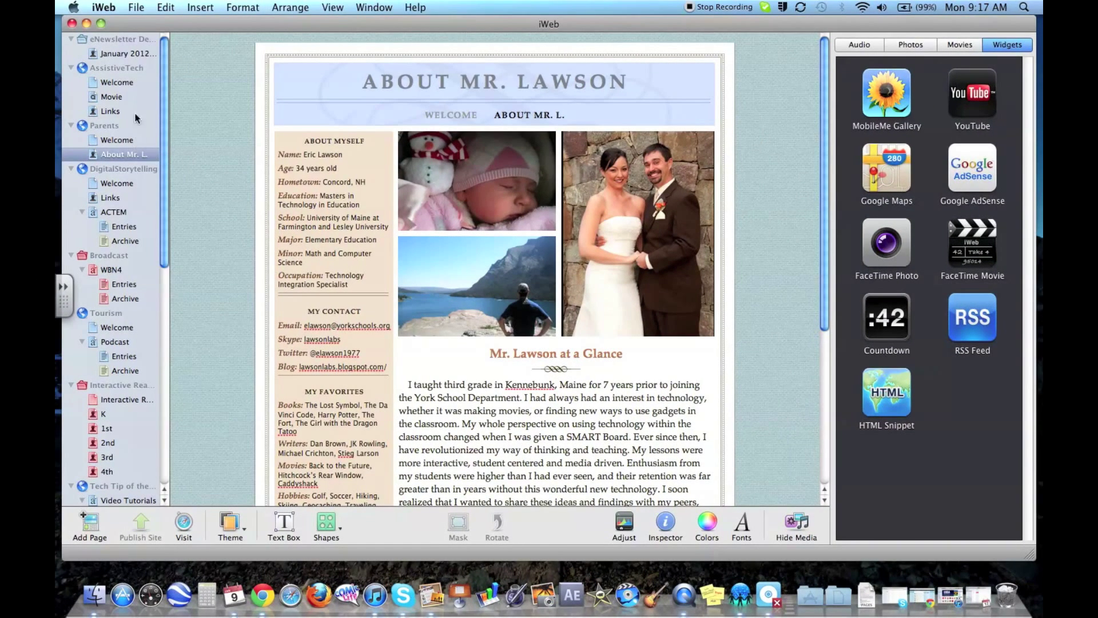
- Add a new page to the Parents site using the Blank template
click(138, 8)
click(144, 24)
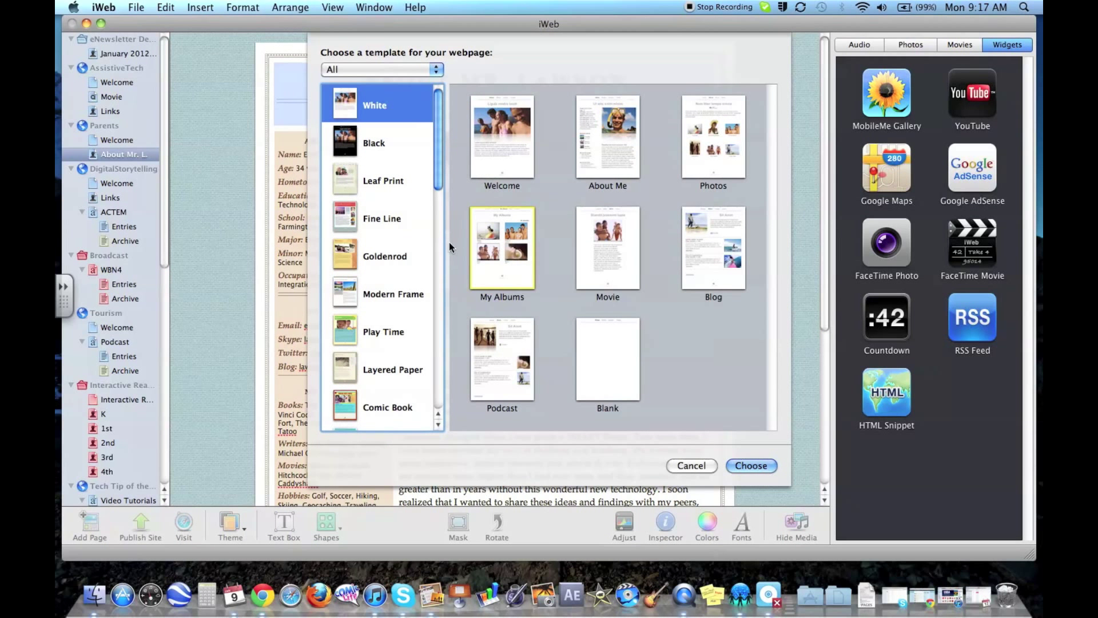
click(606, 361)
click(606, 362)
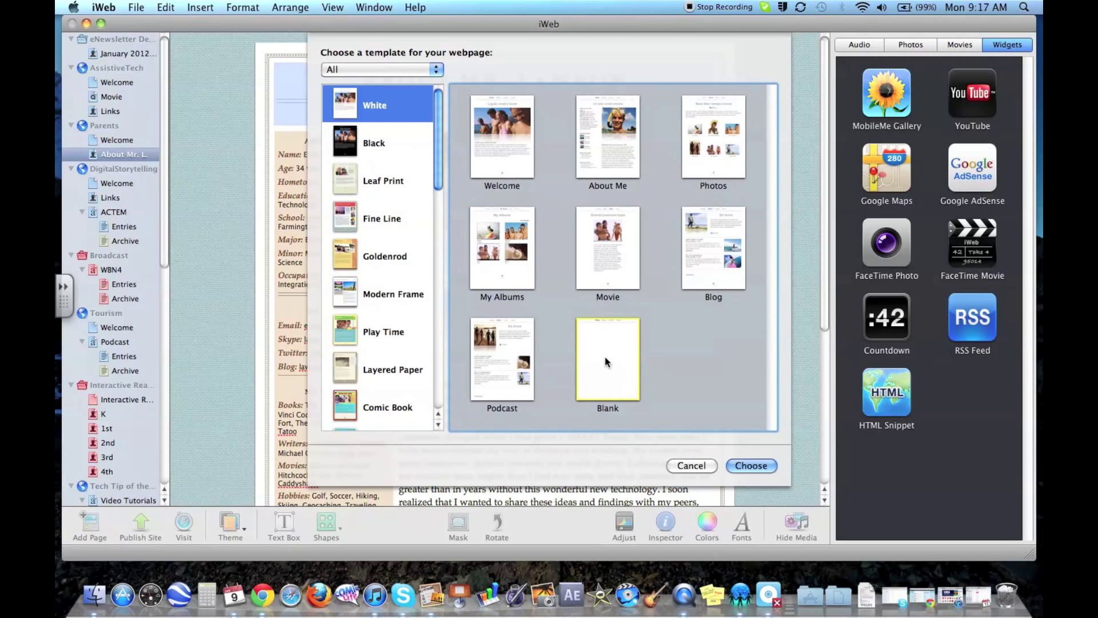
click(740, 466)
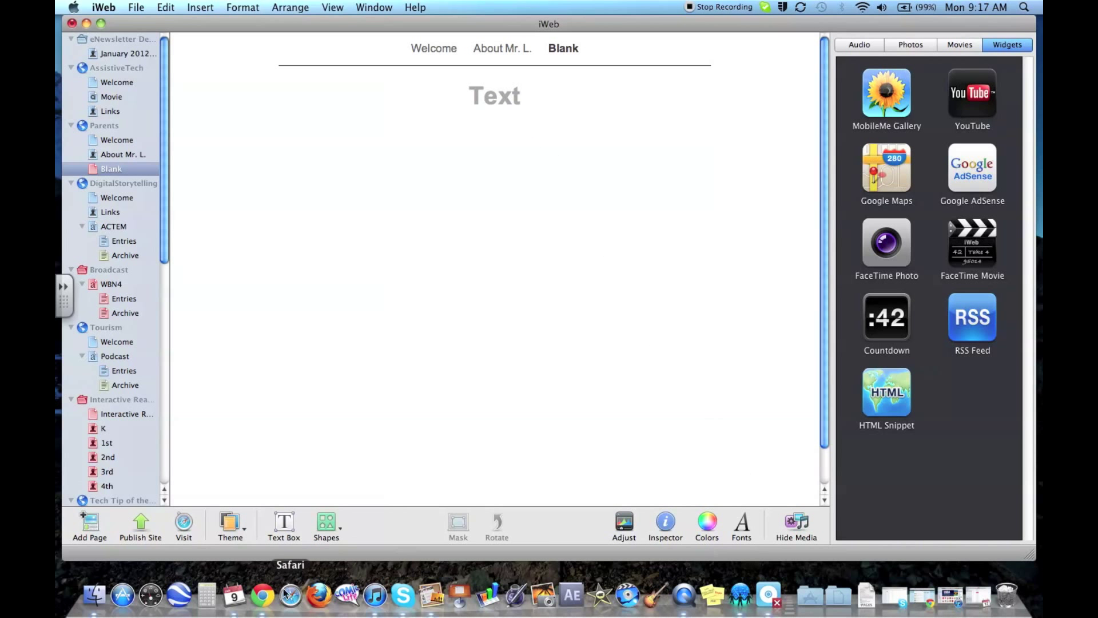
- In iCal, title the Monday 9:15 AM event 'Parent Volunteer' and set its end to 10:00 AM
click(235, 595)
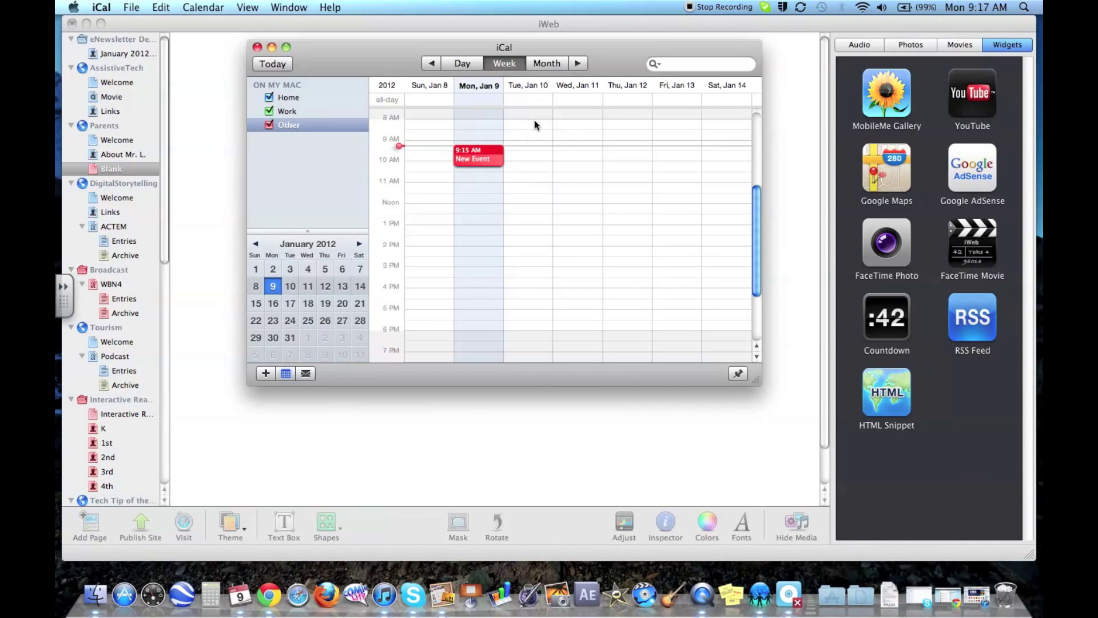
drag(581, 54, 575, 90)
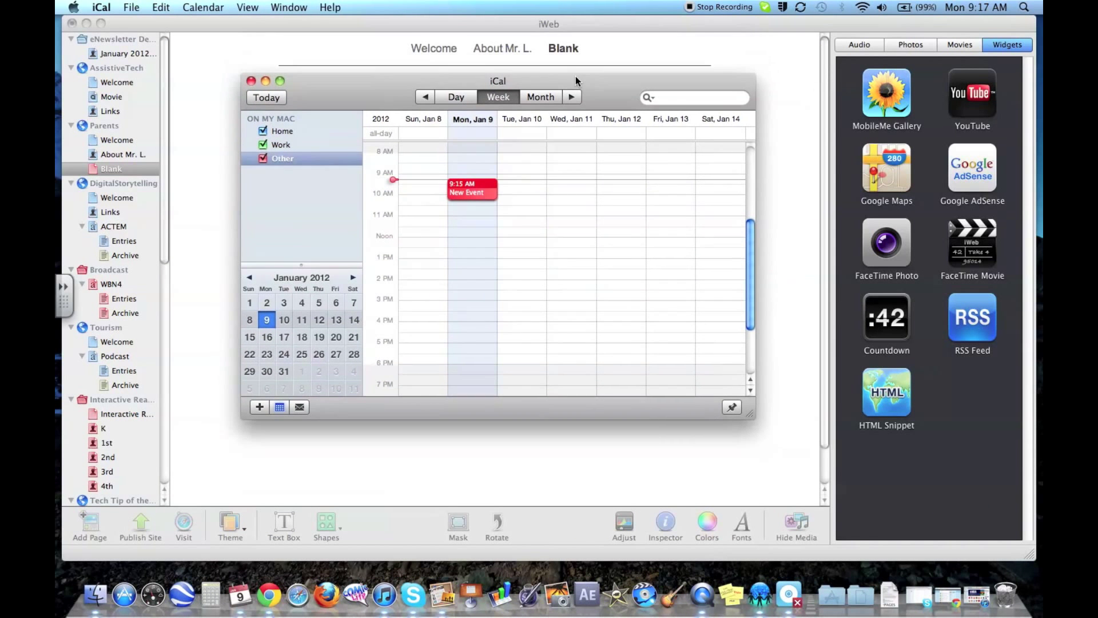
double_click(472, 194)
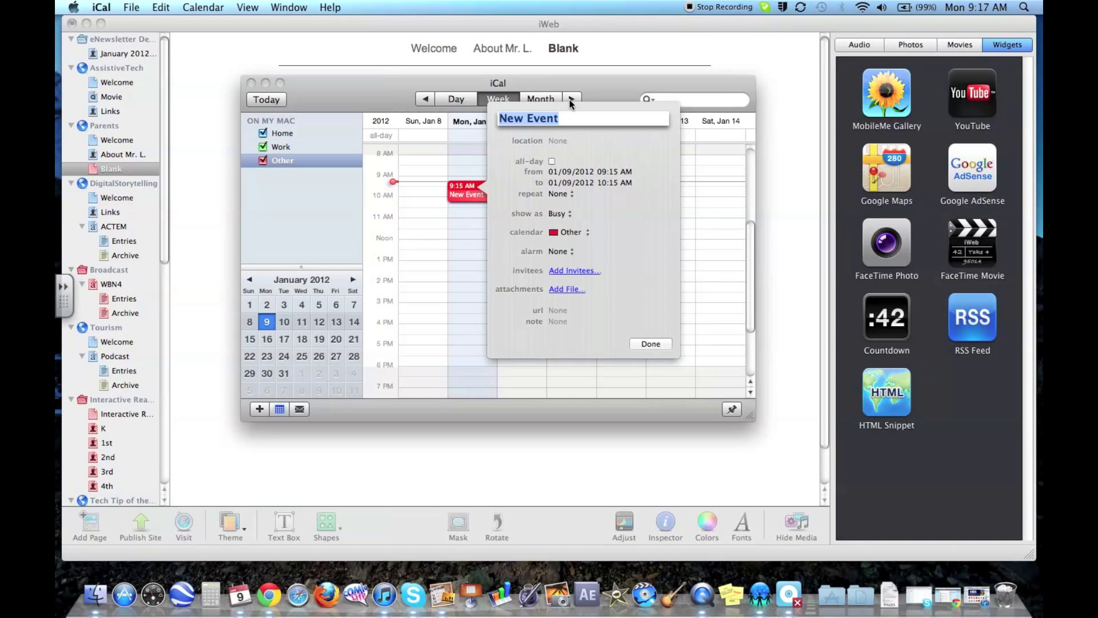
text(Parent Volunteer)
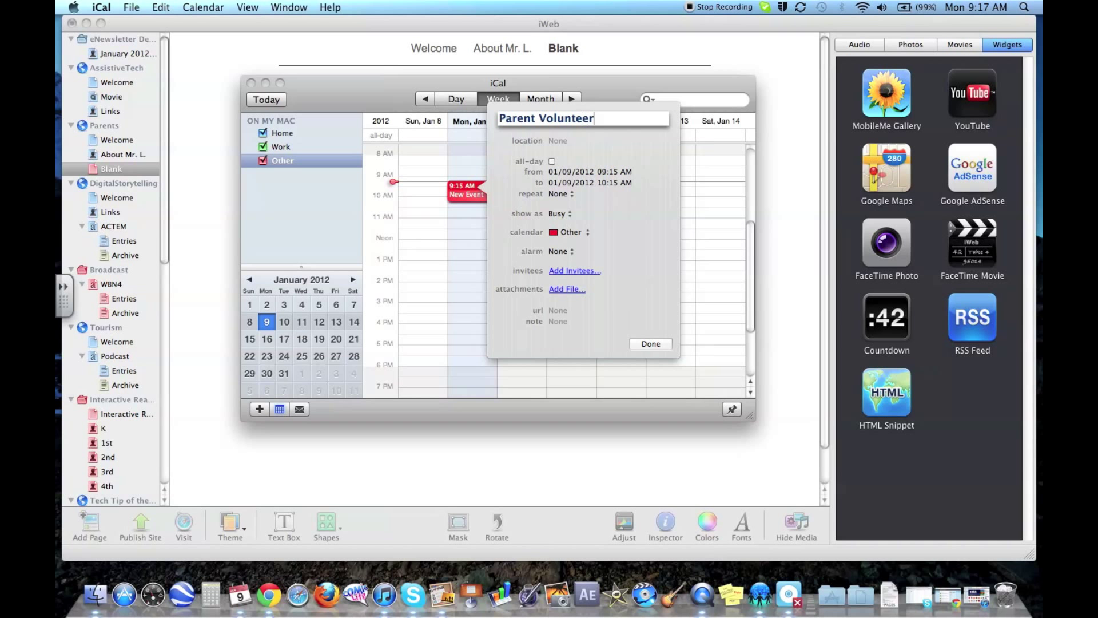
click(606, 171)
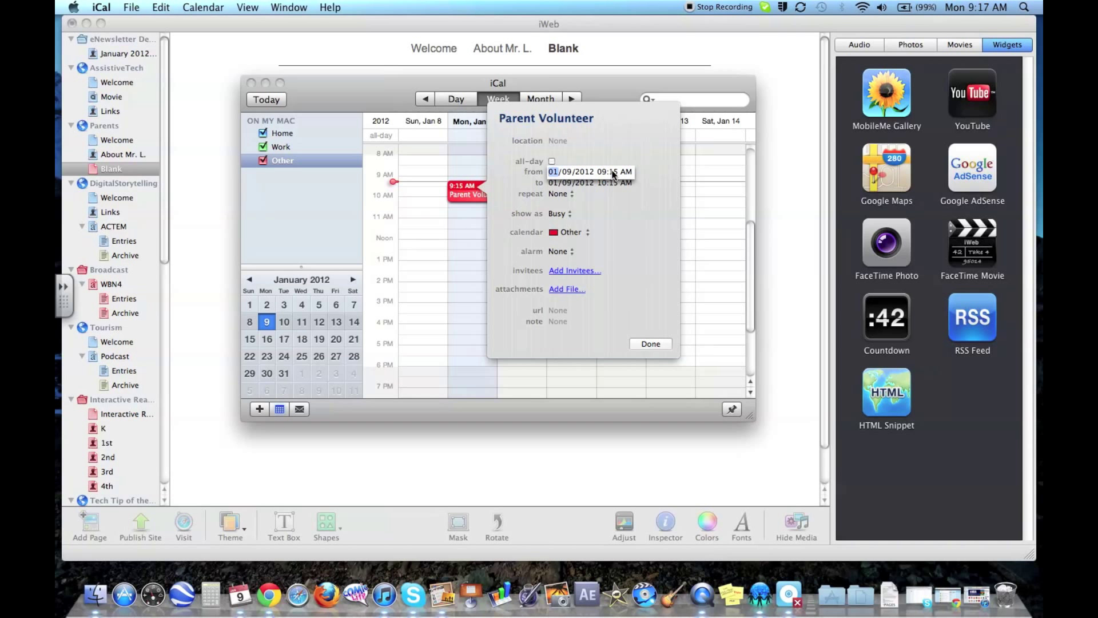
click(606, 184)
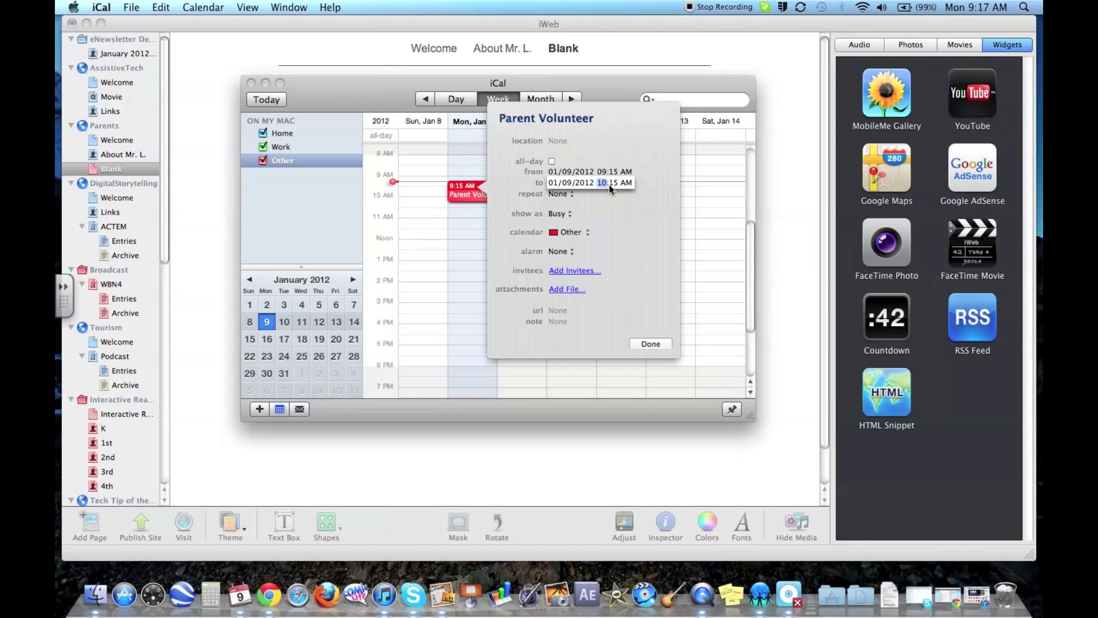
text(00)
click(615, 205)
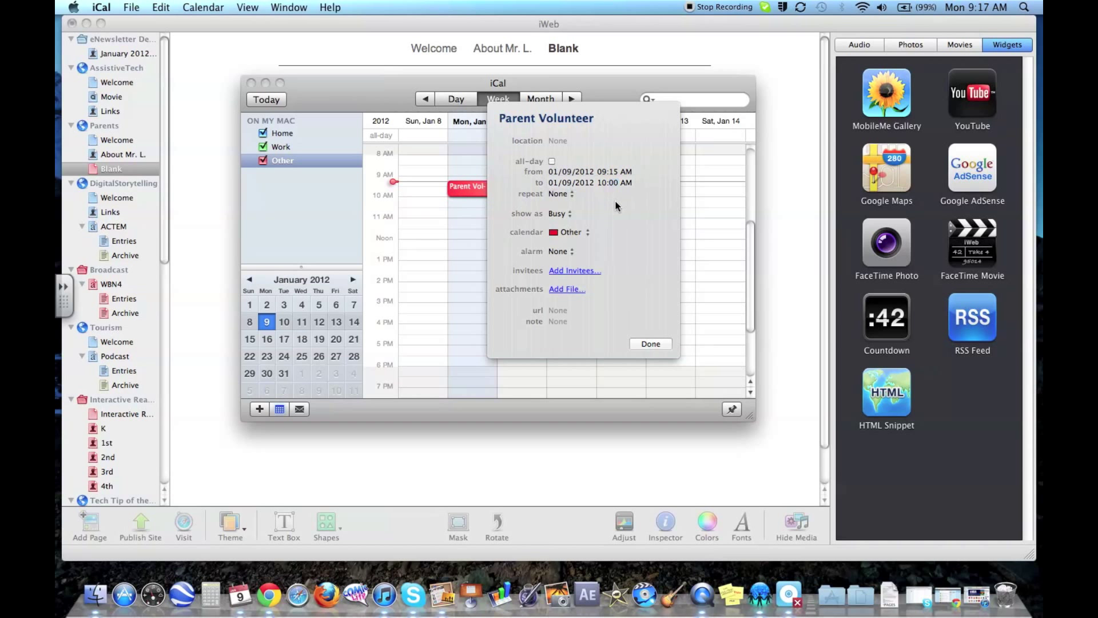
- Make Parent Volunteer repeat every week until 06/22/2012 on the Work calendar
click(571, 193)
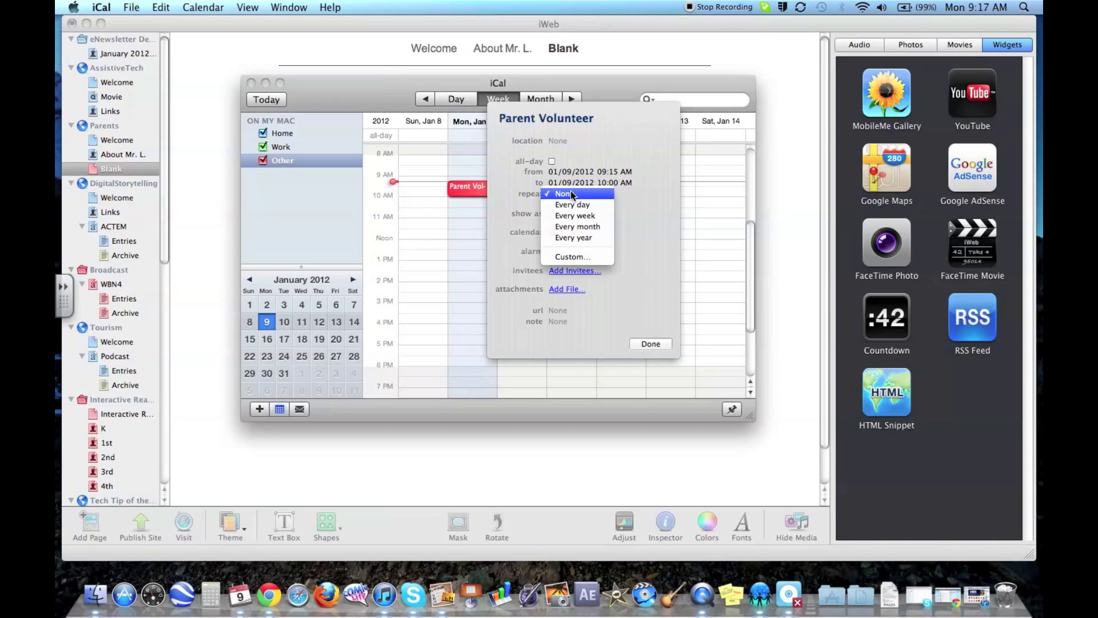
click(572, 215)
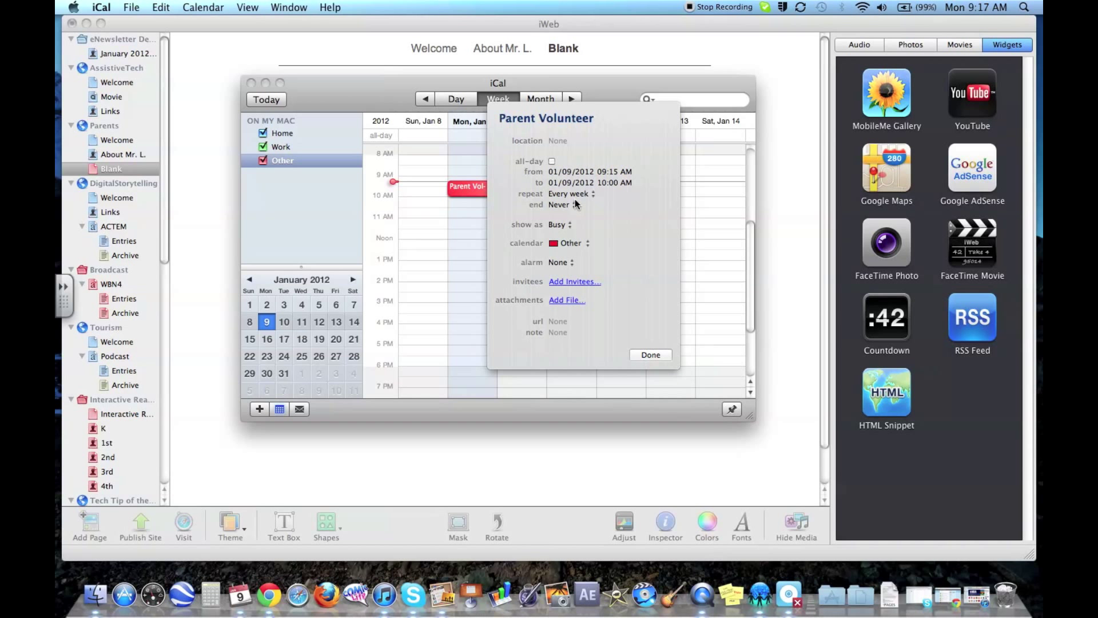
click(575, 205)
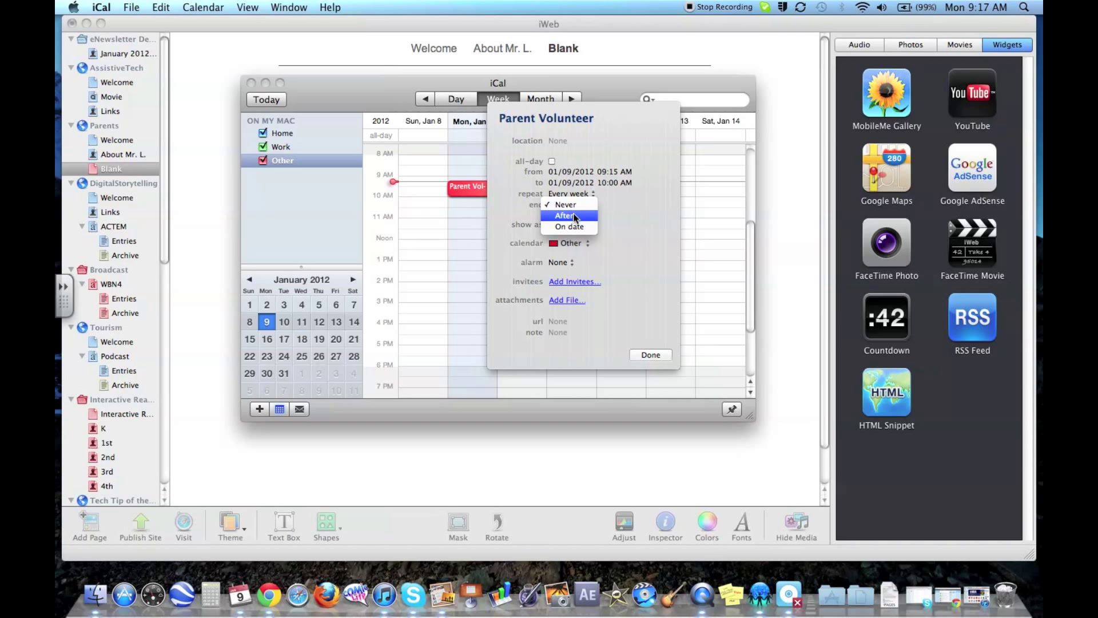
click(572, 226)
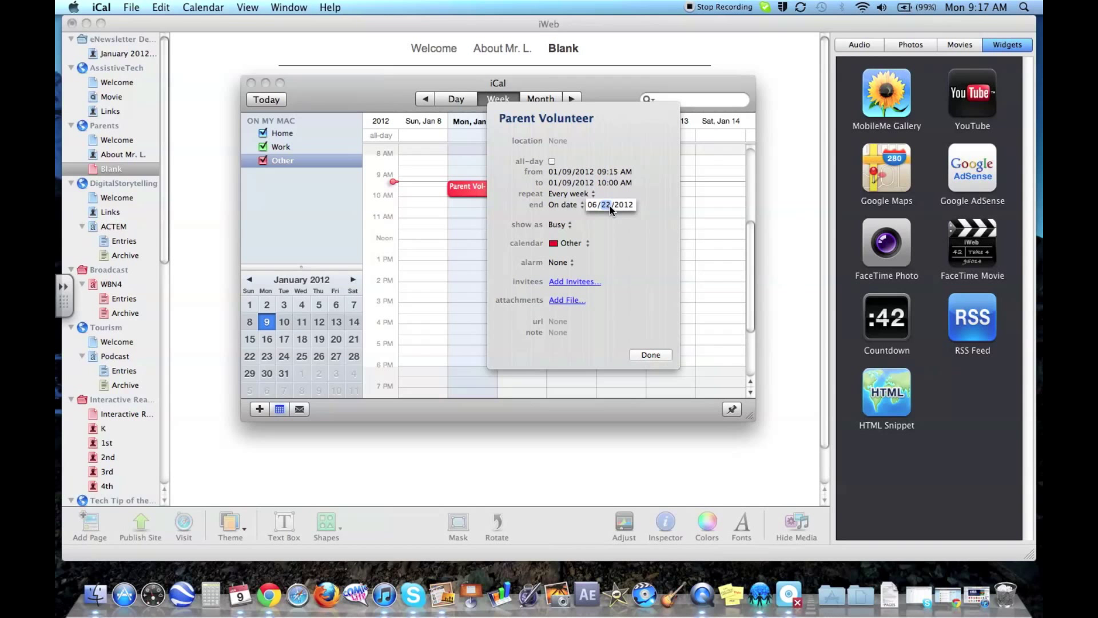
click(587, 242)
click(588, 233)
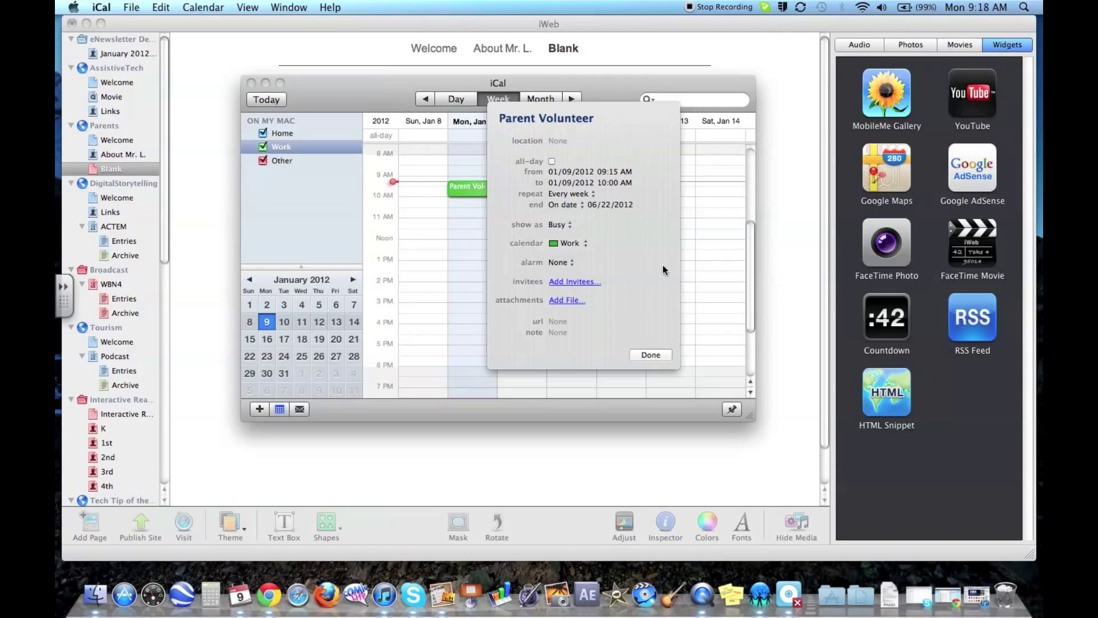
click(654, 354)
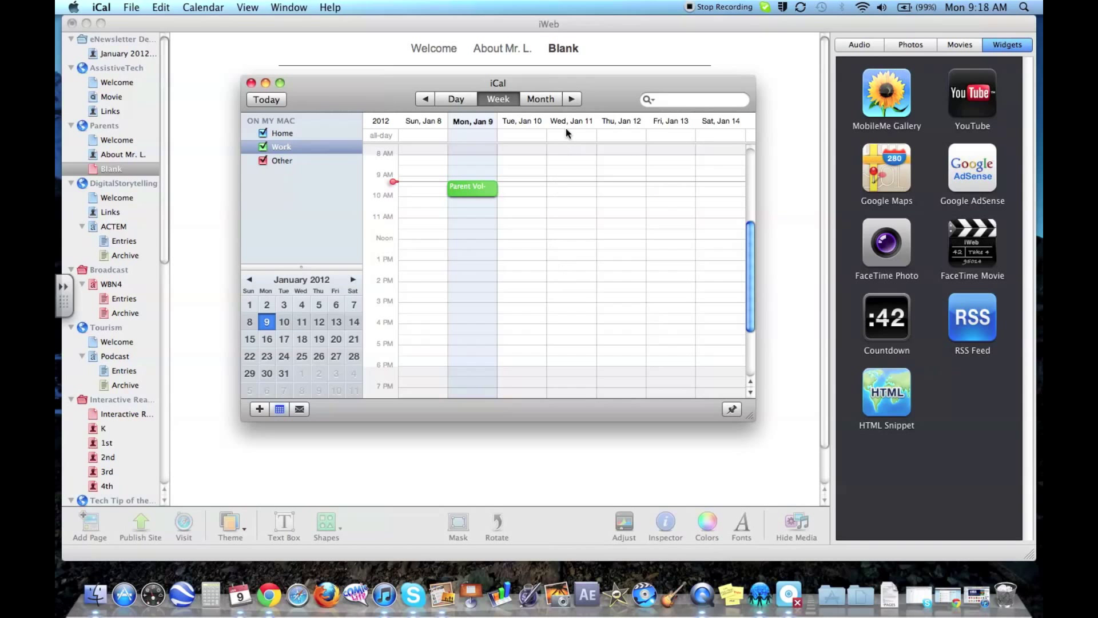
- Switch iCal to month view, screenshot the January 2012 grid, then put iCal away
click(555, 98)
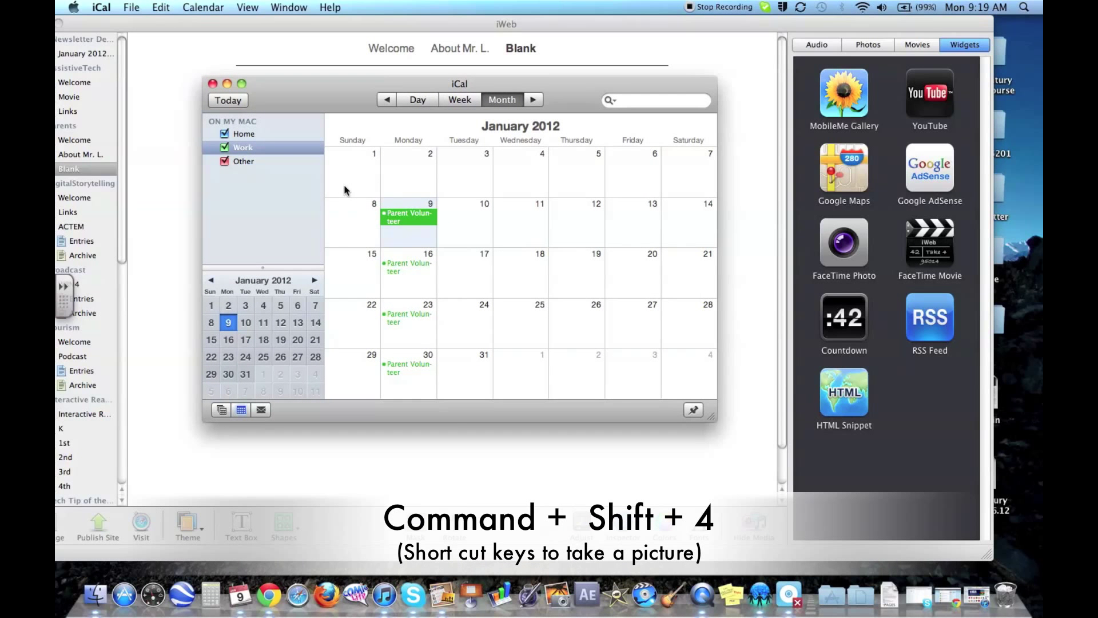
key(super+shift+4)
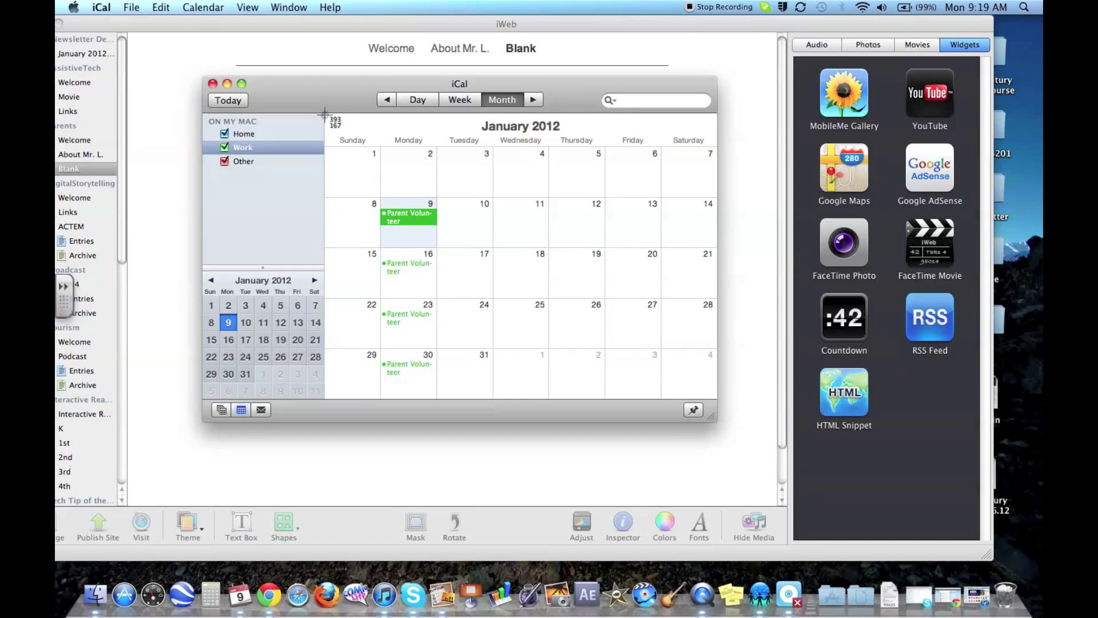
drag(324, 115, 715, 400)
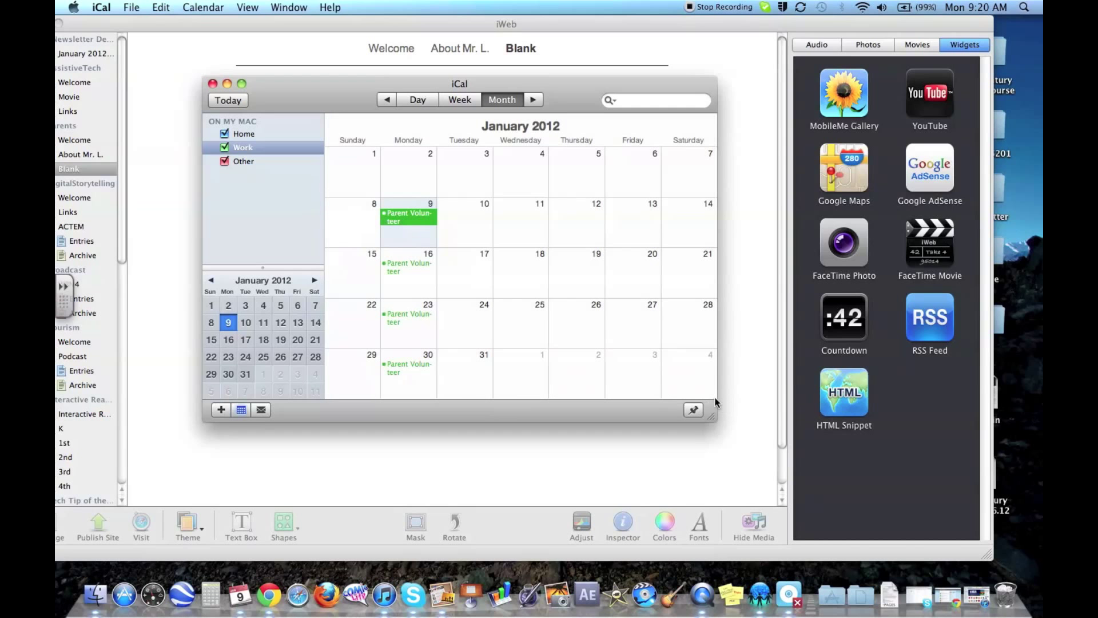
click(227, 84)
- Drag the calendar screenshot file from the desktop onto the Blank page
drag(520, 21, 387, 11)
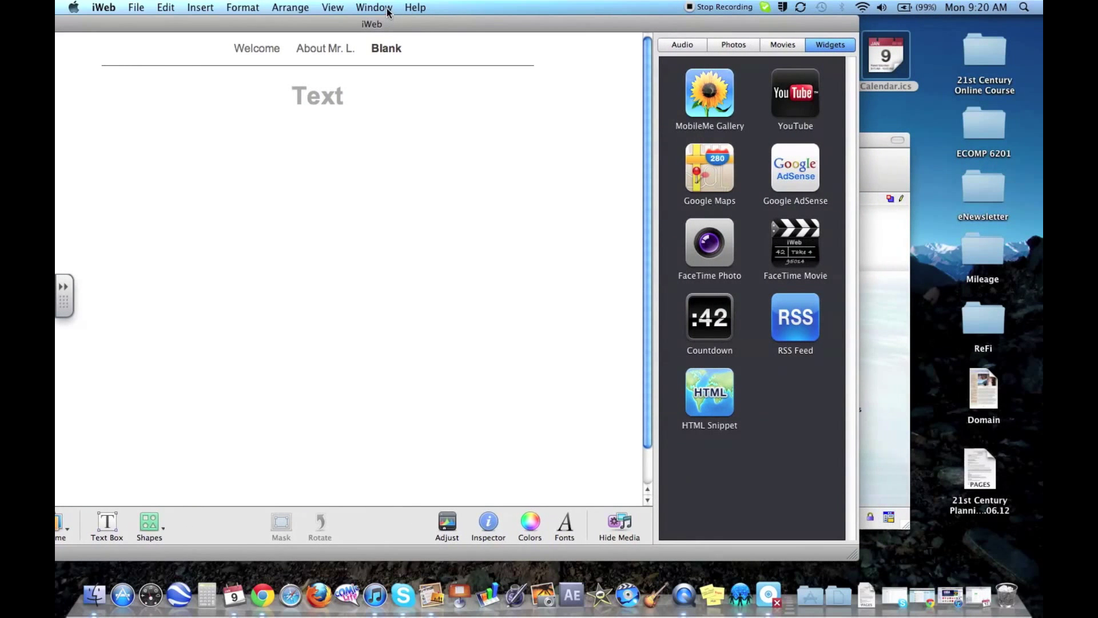
drag(877, 142, 862, 144)
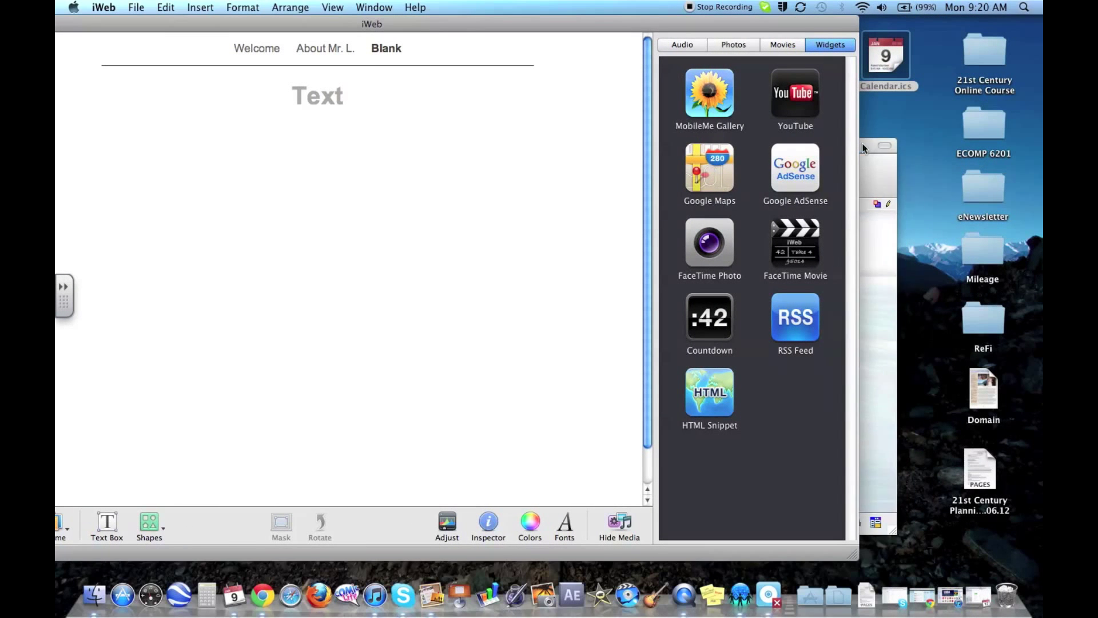
drag(837, 28, 779, 5)
double_click(872, 142)
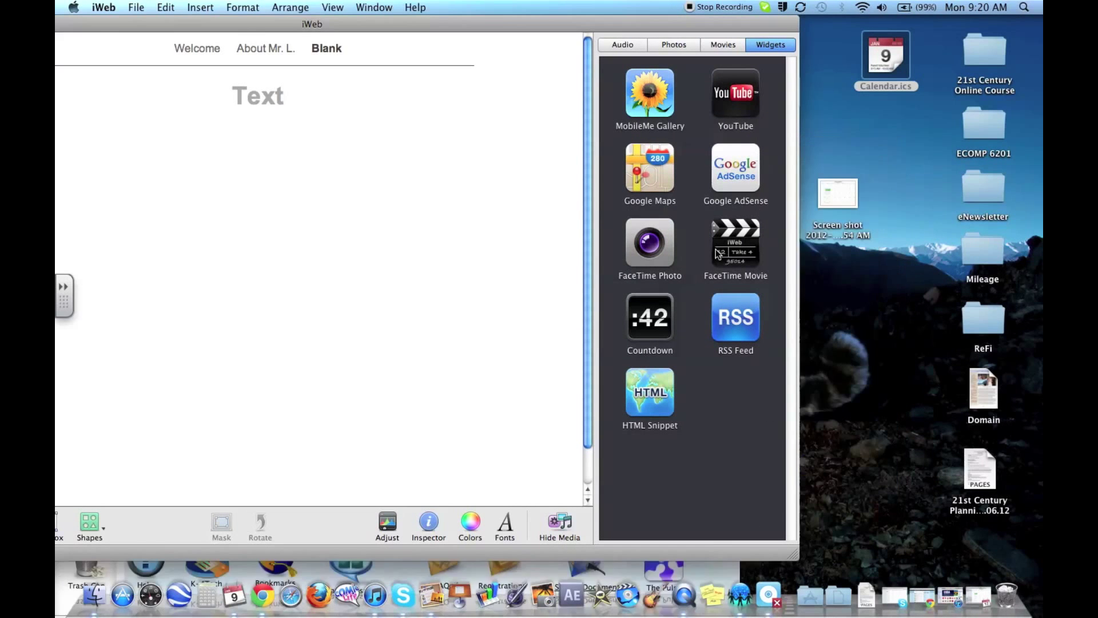
drag(832, 193, 342, 265)
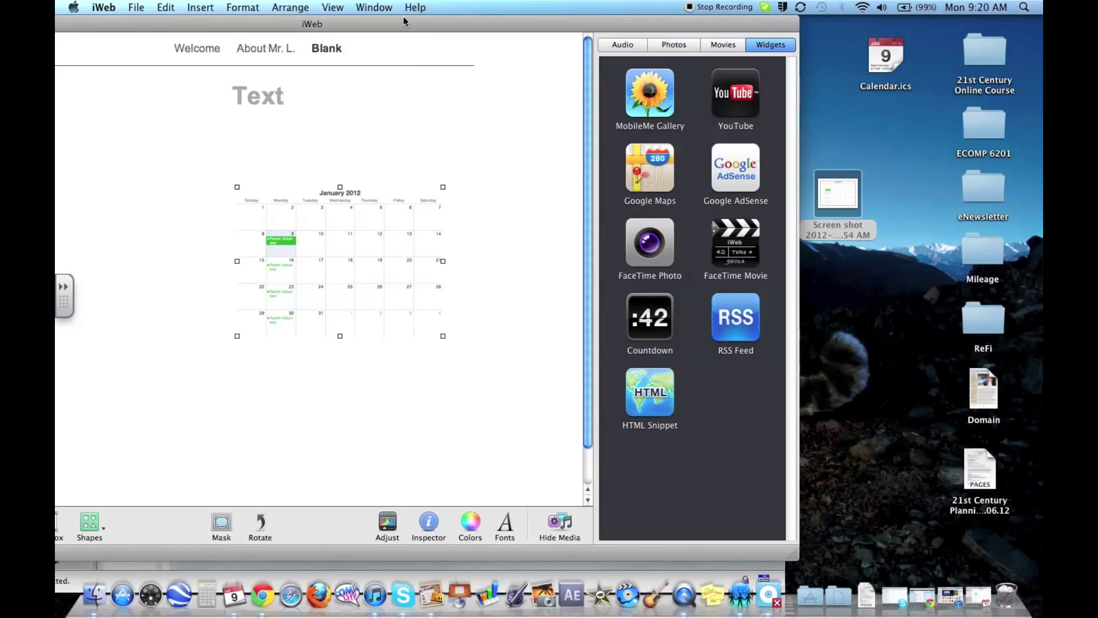
double_click(403, 22)
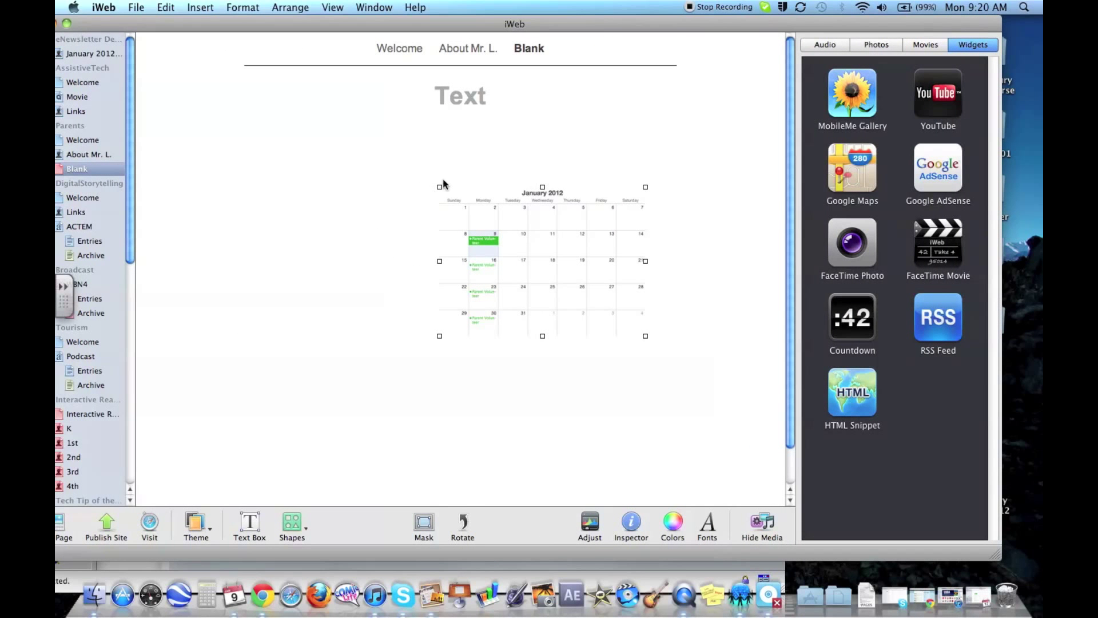
- Delete the Text title box, then enlarge the calendar image to about 679 × 493 px below the navigation
click(462, 94)
key(Delete)
click(442, 220)
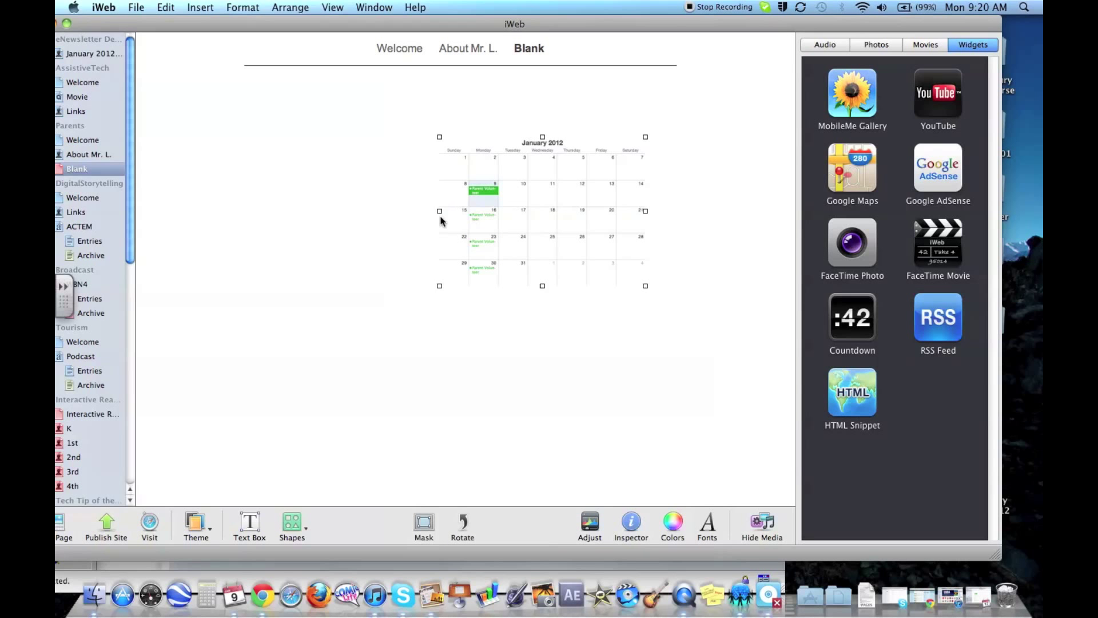
click(337, 133)
click(509, 162)
drag(439, 137, 277, 86)
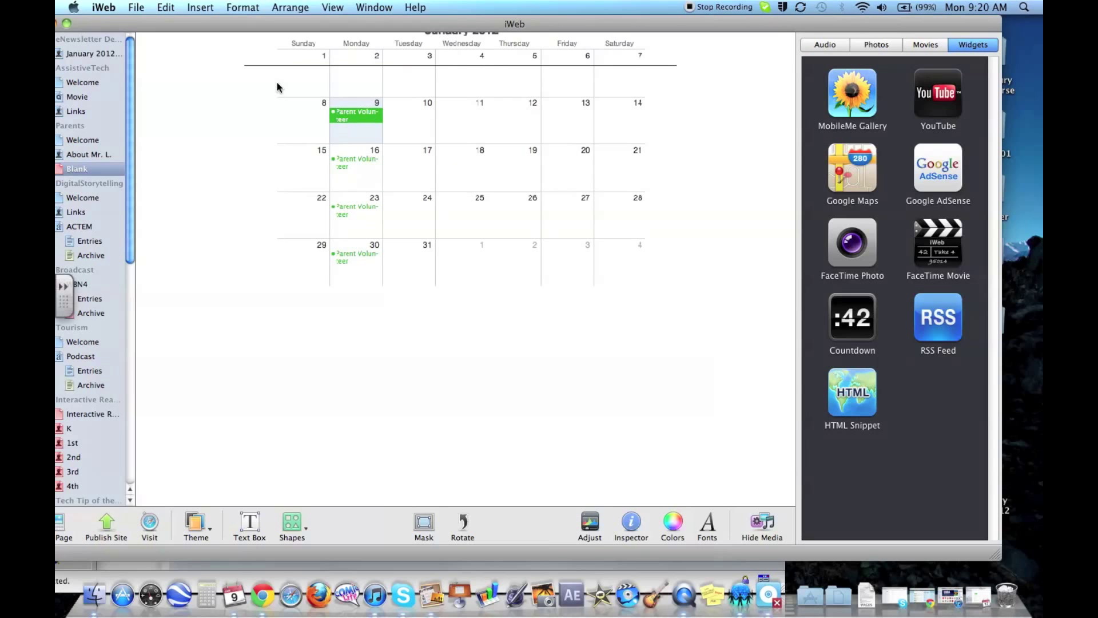
drag(444, 105, 402, 161)
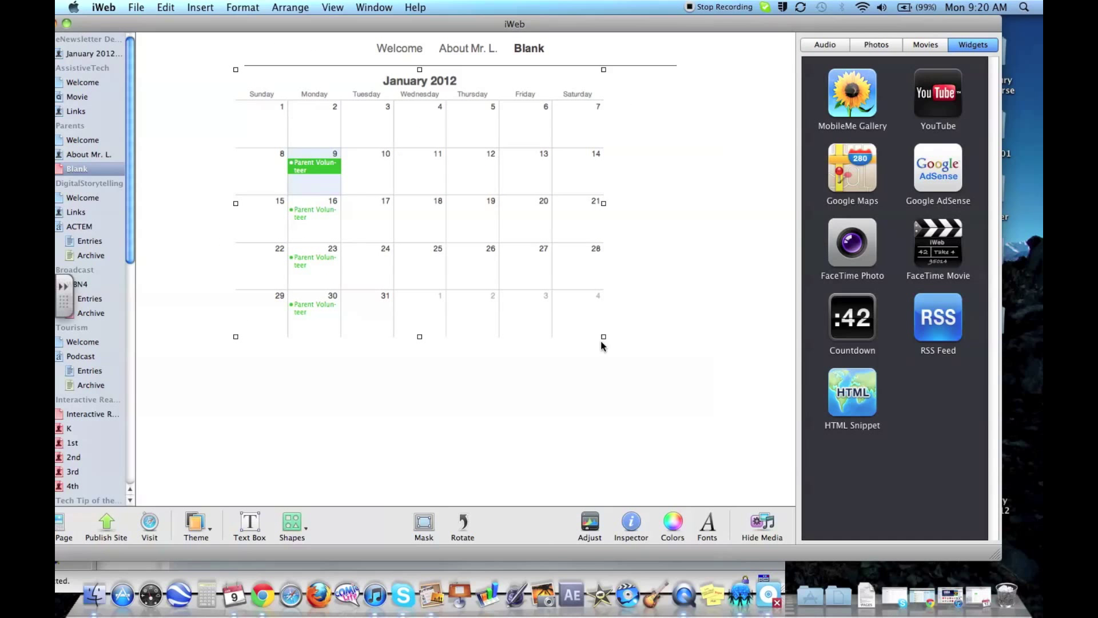
drag(603, 335, 705, 412)
click(666, 474)
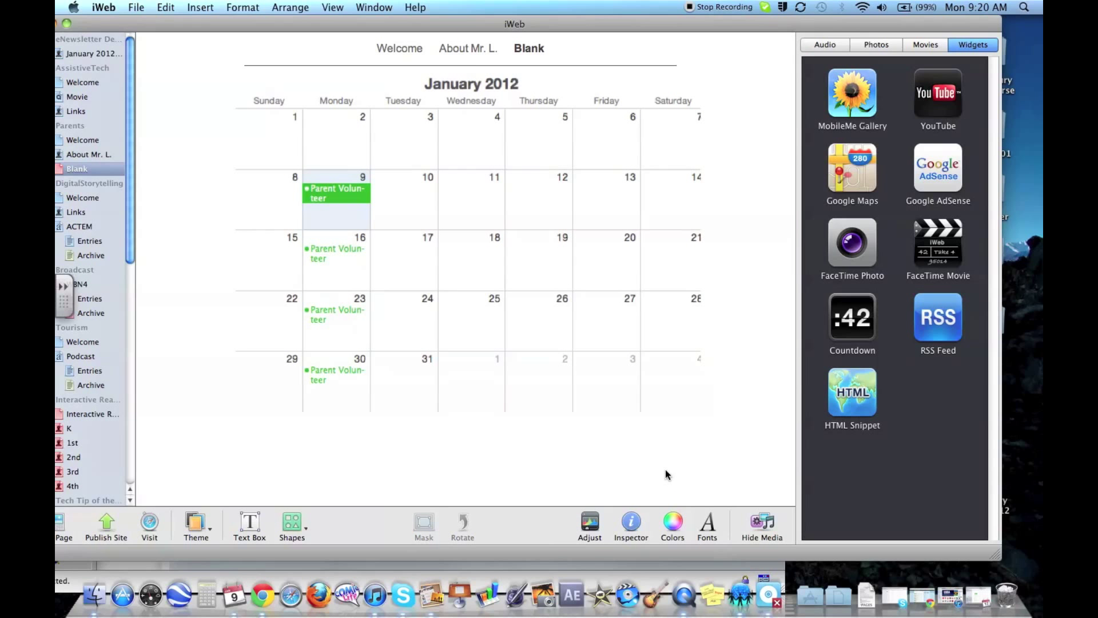